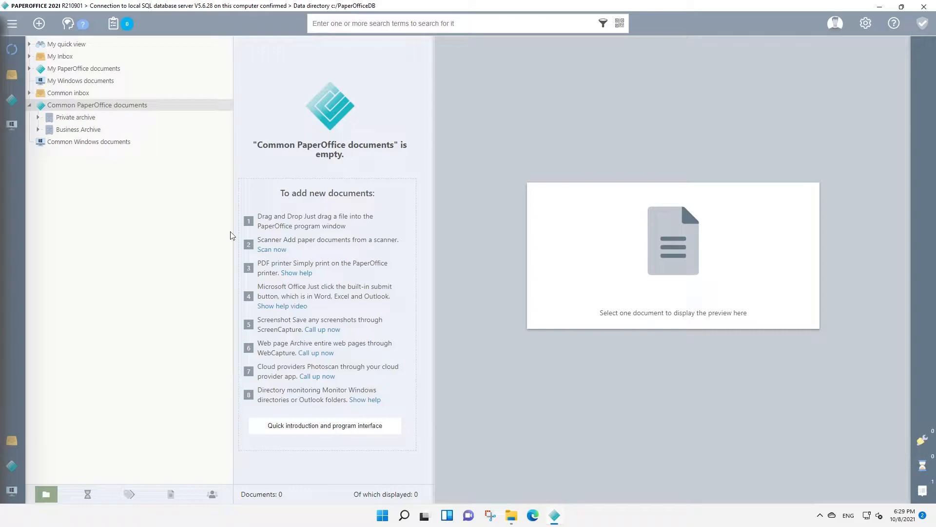
Create a new subfolder named 2020 under Common PaperOffice documents
right_click(121, 106)
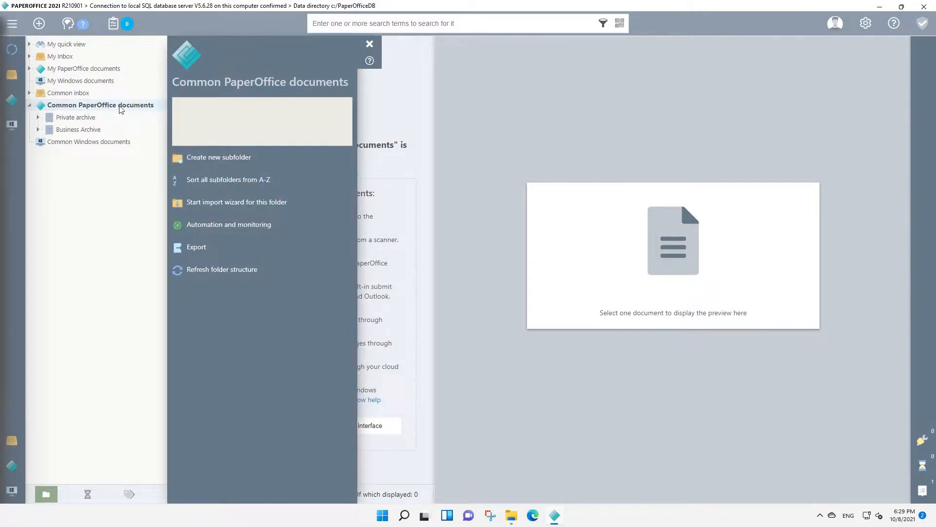
left_click(215, 159)
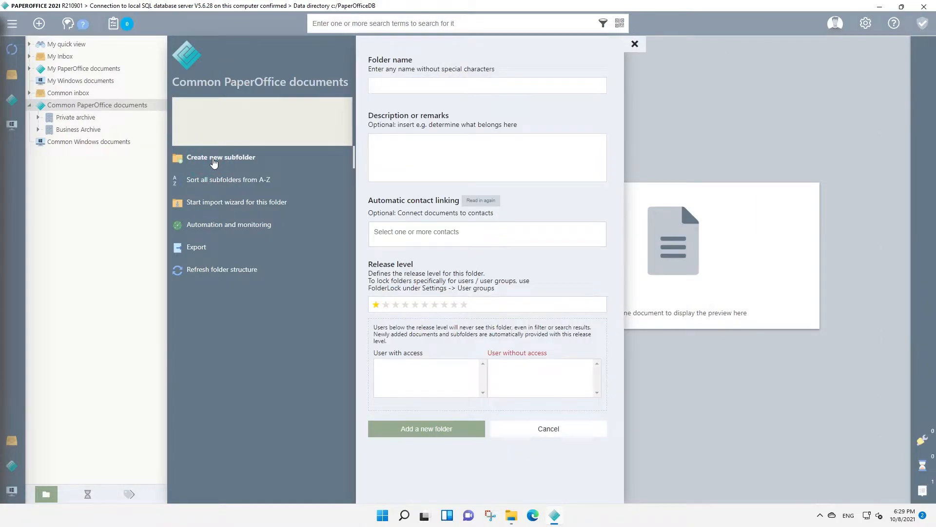
type("2020")
left_click(435, 428)
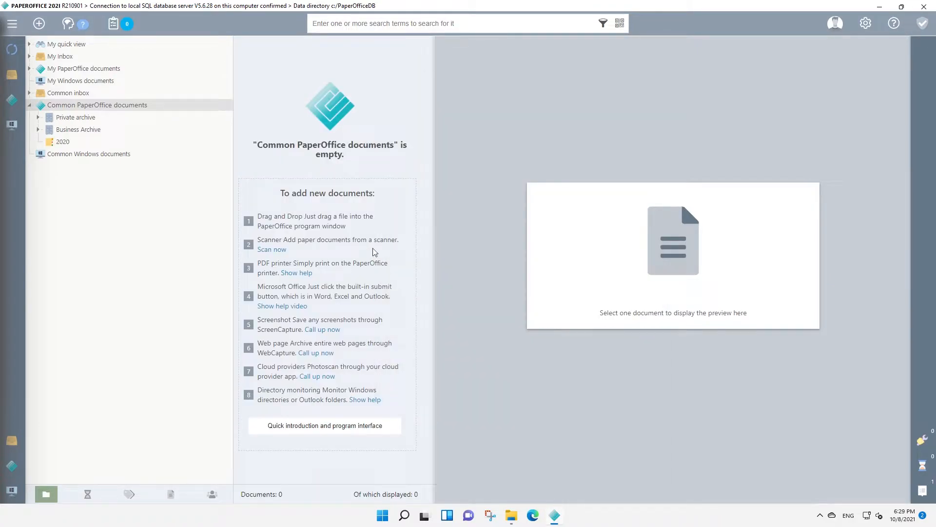
Start the import wizard for the 2020 folder, using Import folder structure / files with the desktop folder Invoices as source
left_click(64, 142)
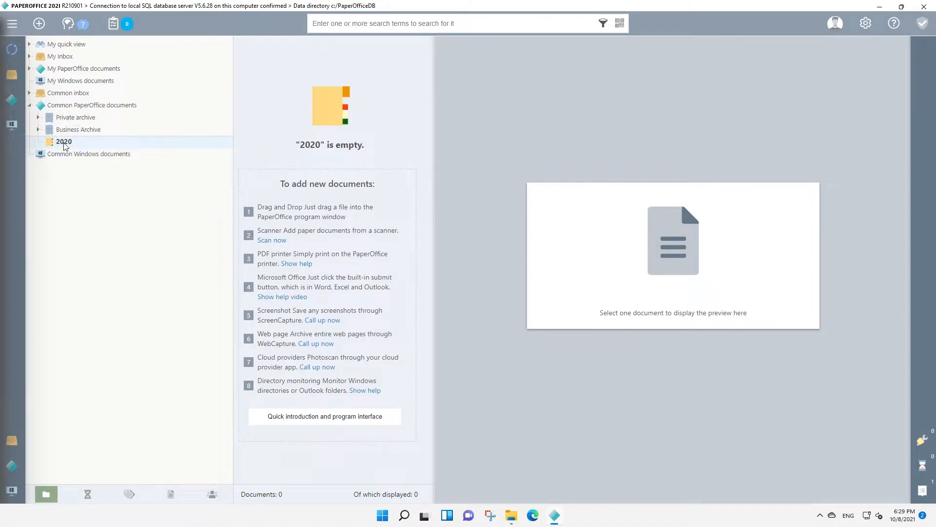
right_click(64, 144)
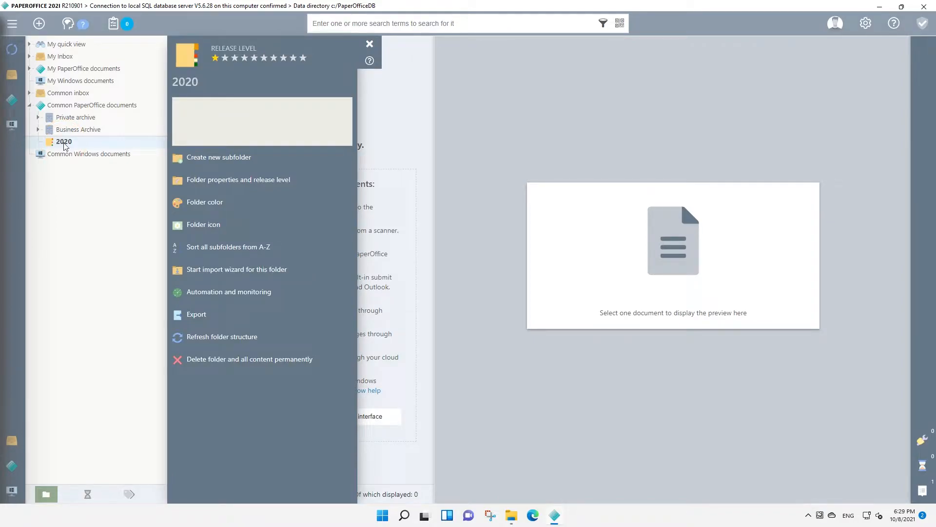
left_click(229, 269)
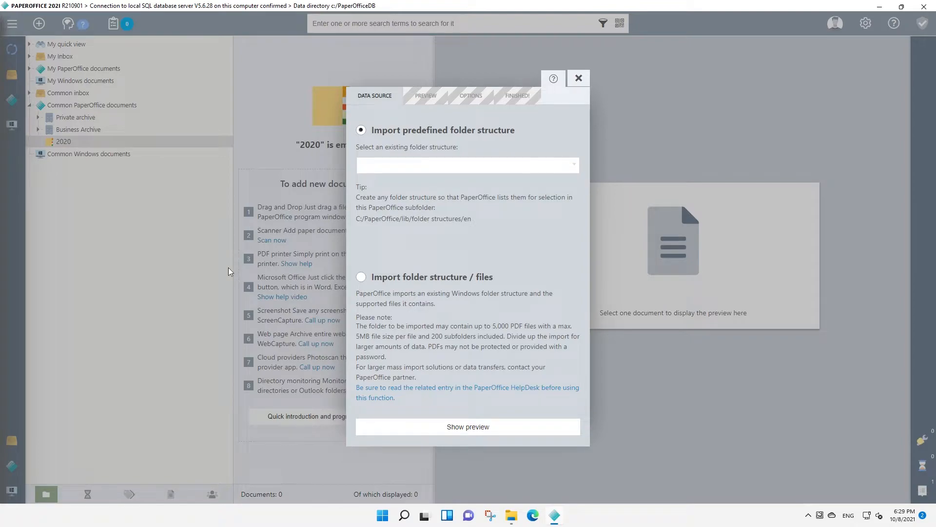
left_click(361, 277)
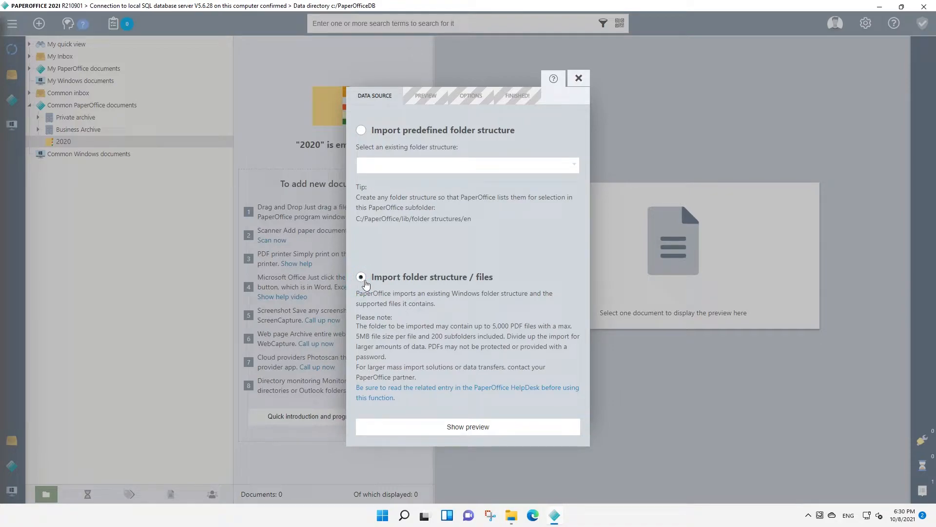
left_click(507, 431)
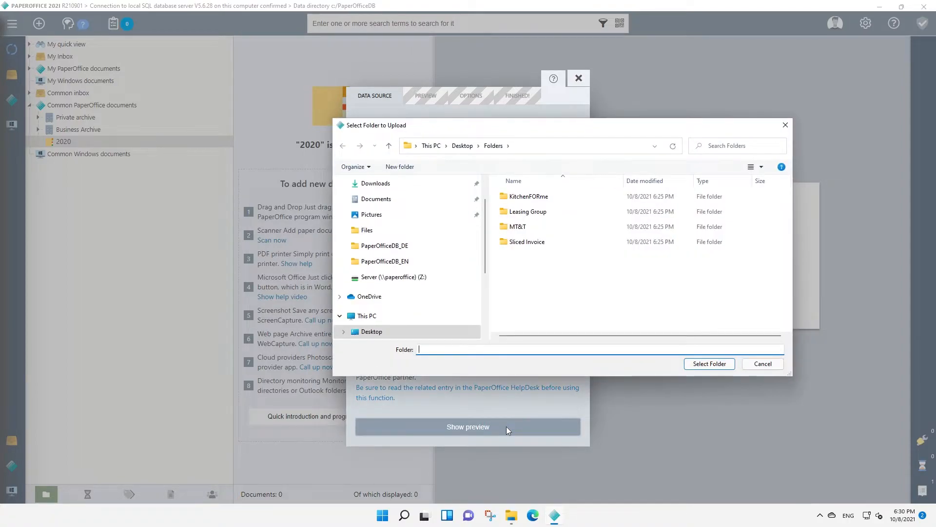
left_click(378, 333)
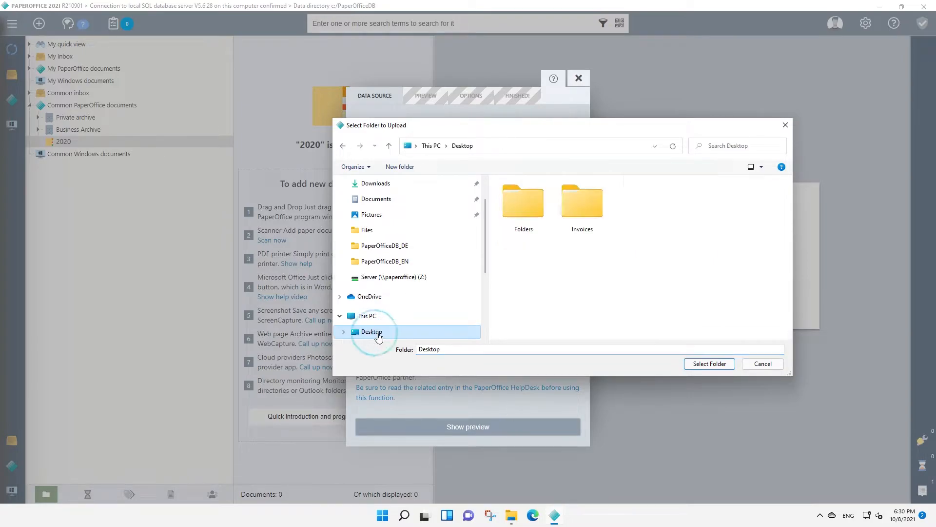
left_click(581, 202)
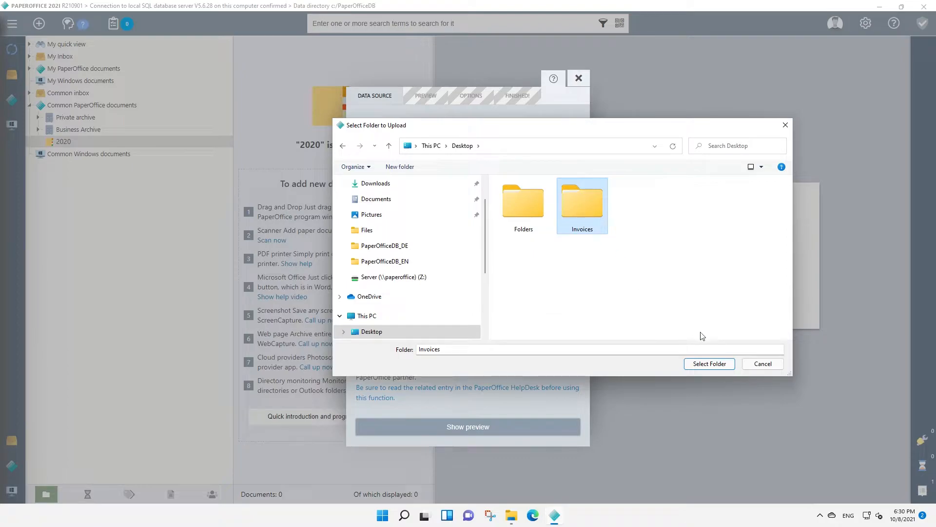
left_click(710, 364)
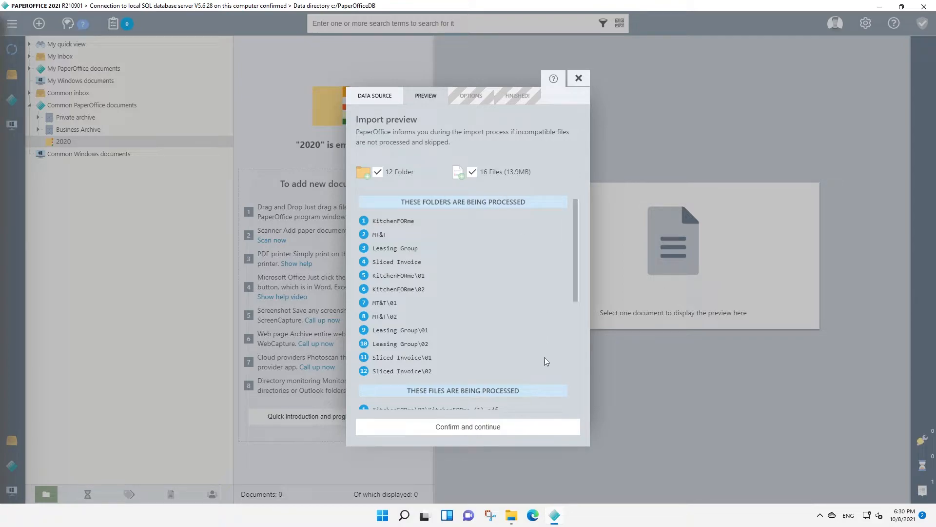
Confirm the import preview, run the import of folders and files into 2020, and close the wizard and the processing overview
left_click(514, 428)
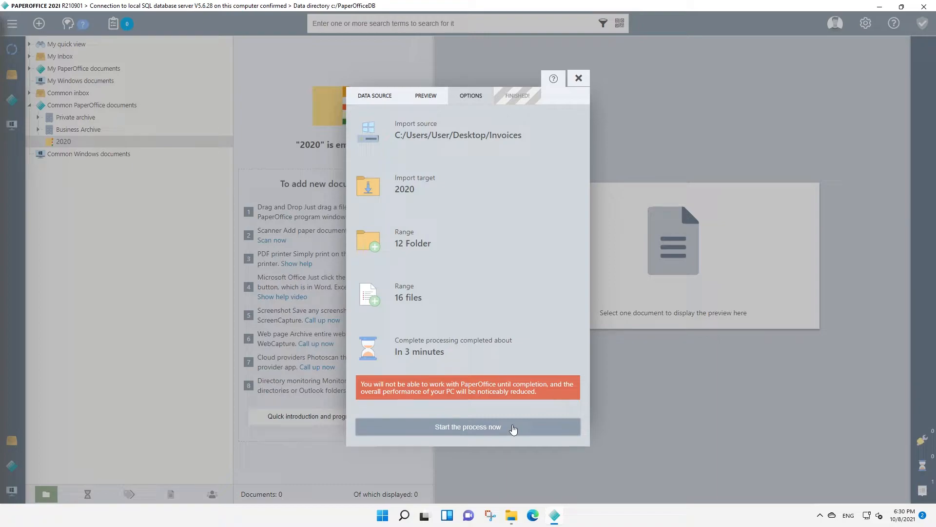
left_click(513, 427)
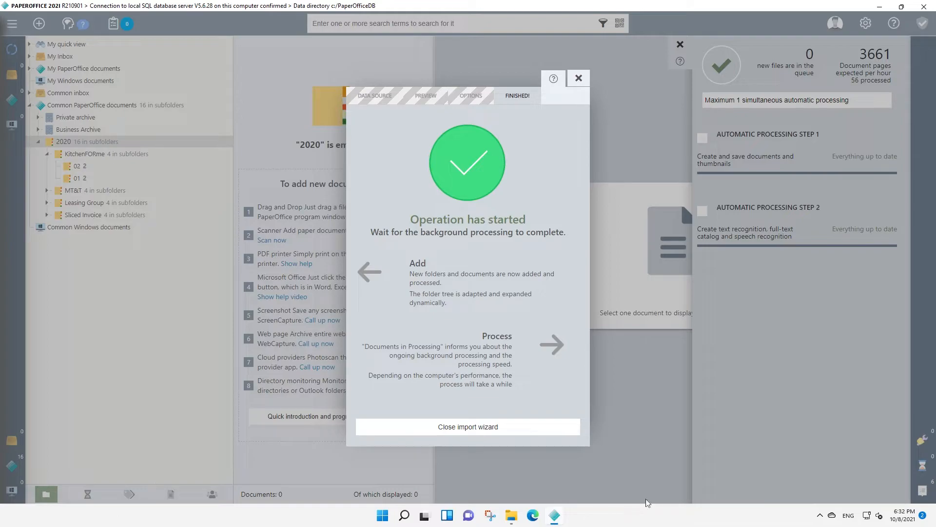
left_click(519, 429)
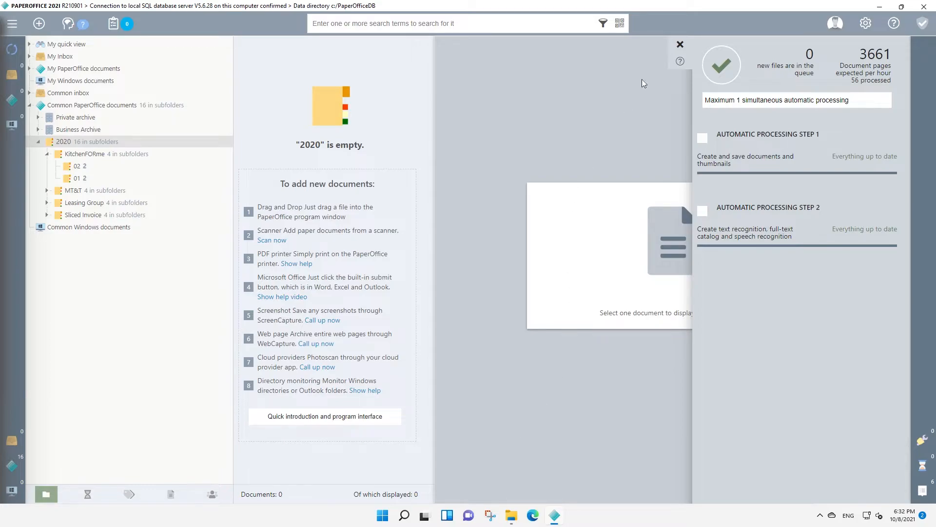
left_click(681, 44)
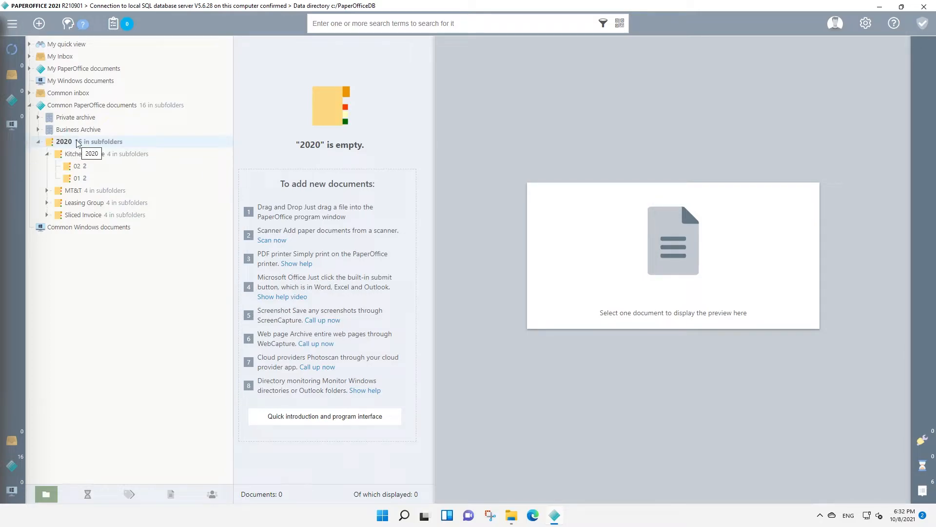
Check the imported KitchenFORme documents and the MT&T subfolders, and collapse the 2020 folder
left_click(79, 179)
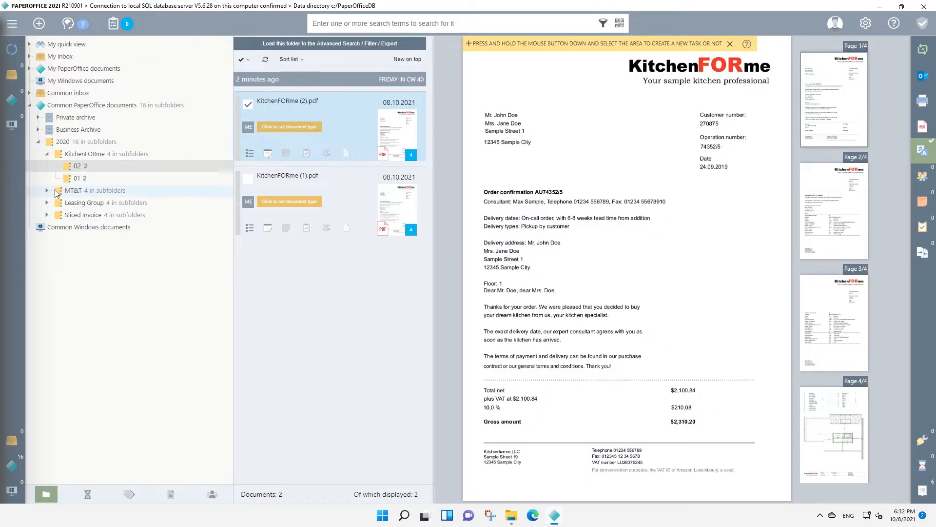
left_click(47, 191)
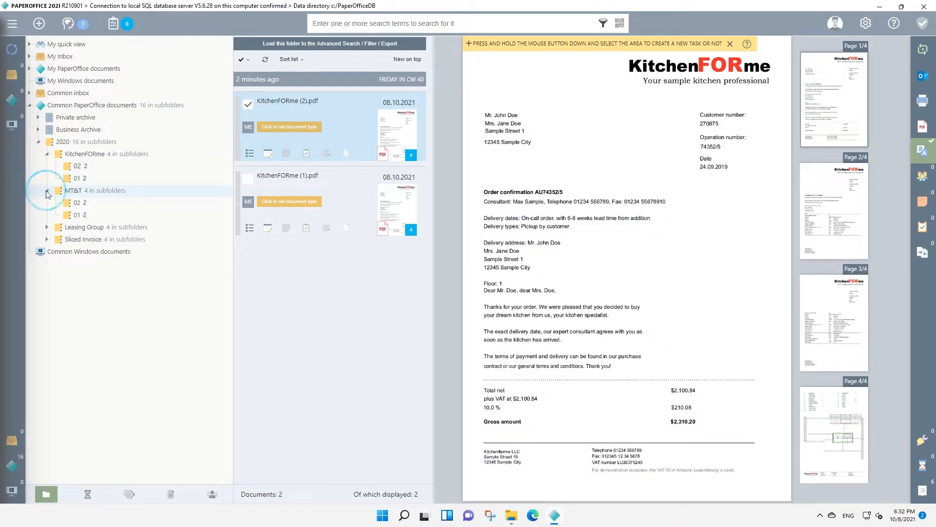
left_click(39, 142)
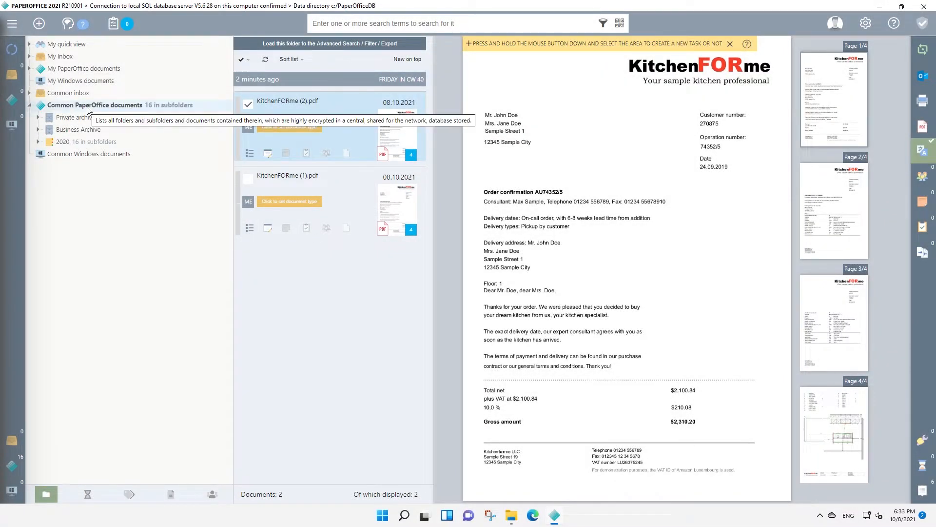
Create a new subfolder named 2021 under Common PaperOffice documents
right_click(89, 107)
left_click(203, 157)
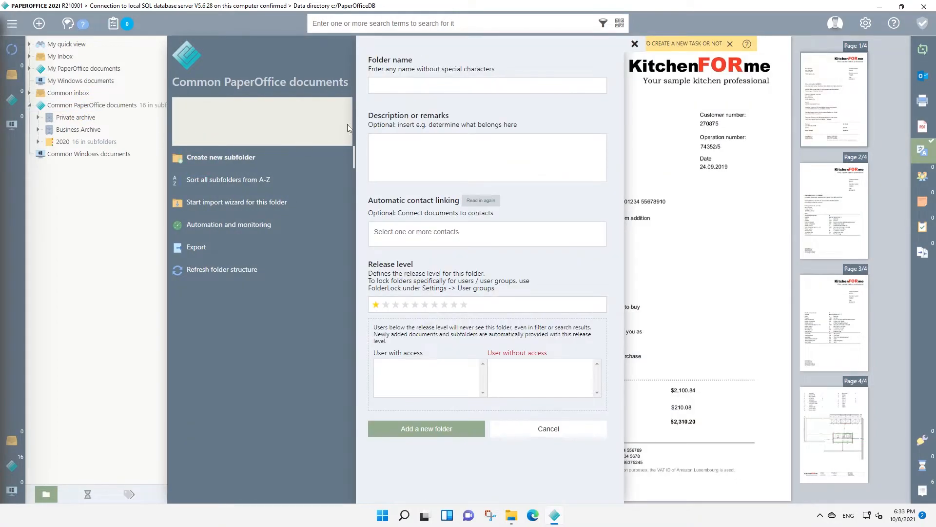
left_click(397, 88)
type("2021")
left_click(457, 430)
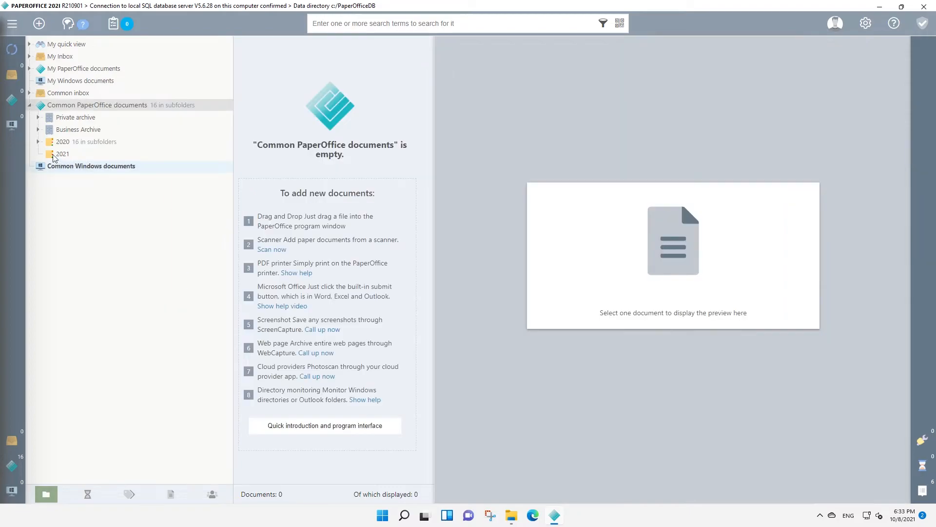
Start the import wizard for the 2021 folder, using Import folder structure / files with the Invoices folder as source
left_click(55, 154)
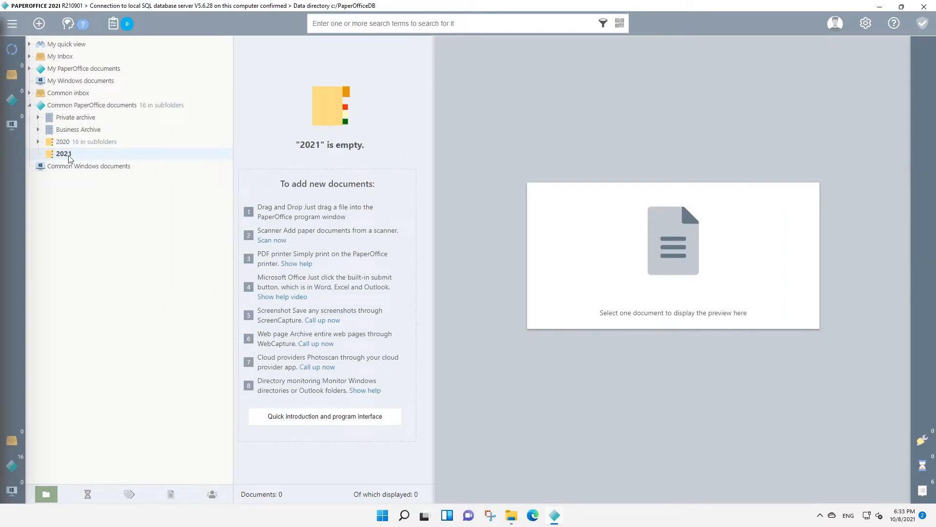
right_click(69, 155)
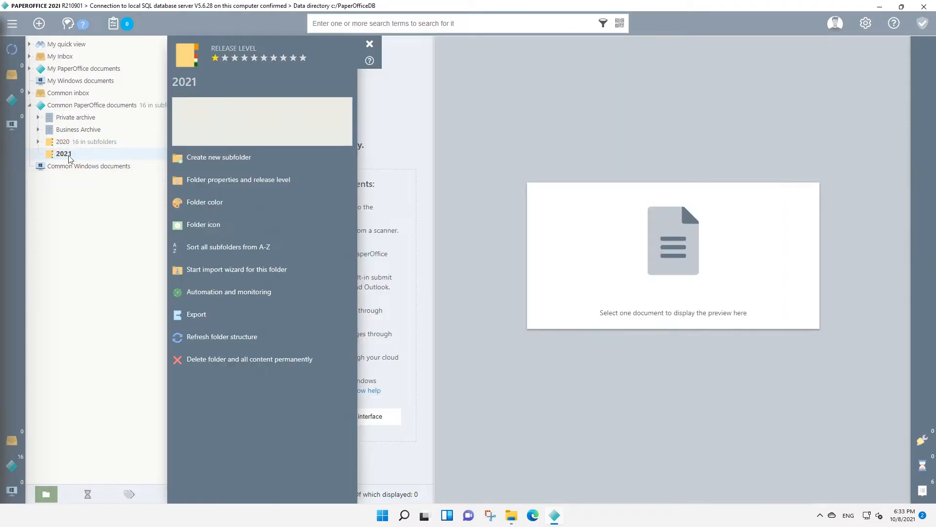
left_click(209, 270)
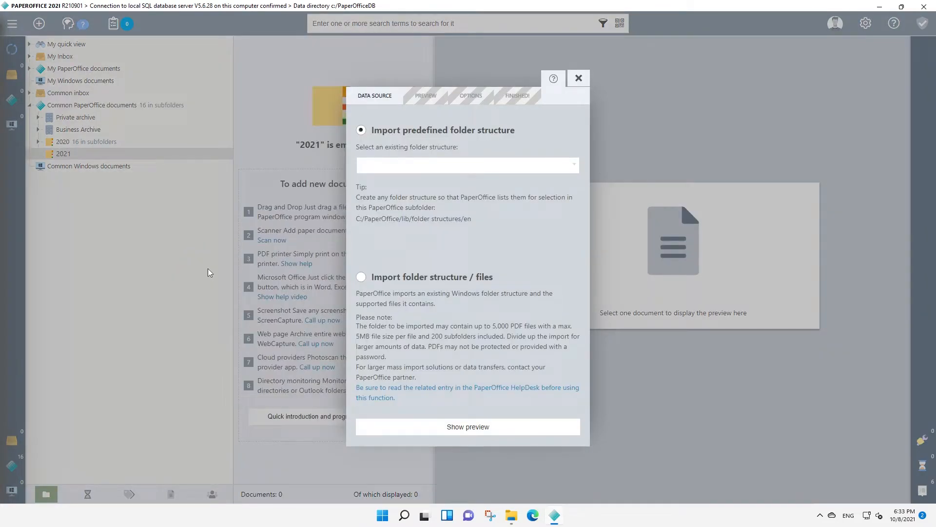
left_click(363, 283)
left_click(504, 428)
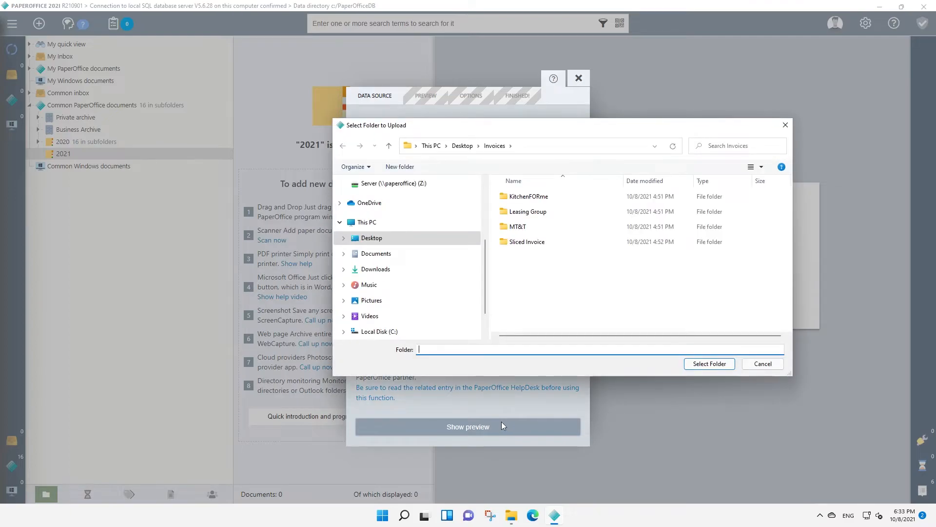
left_click(710, 365)
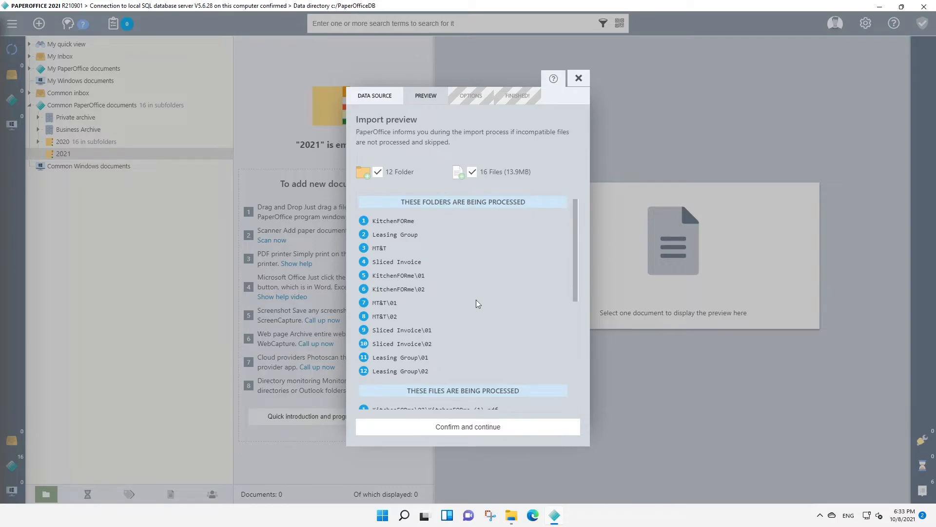
Exclude the files from the import, bring only the folder structure into 2021, and expand that folder
left_click(473, 176)
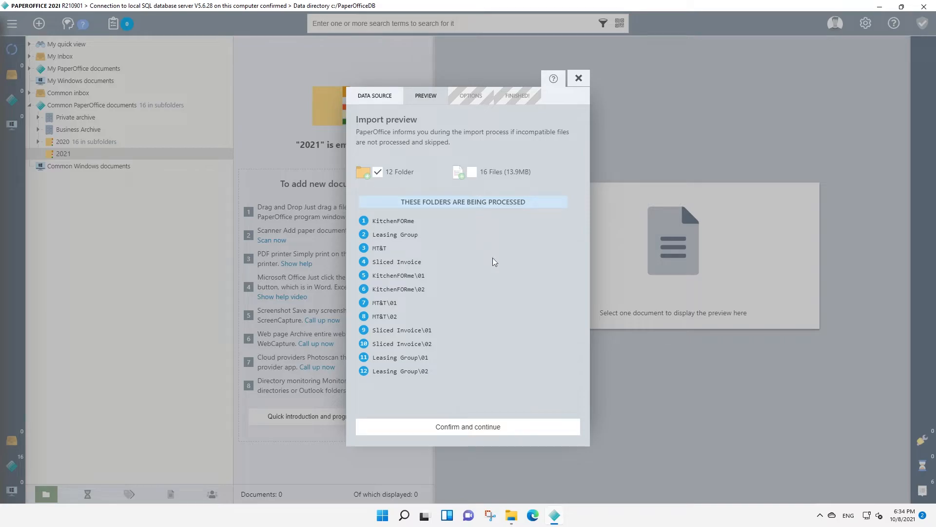
left_click(516, 426)
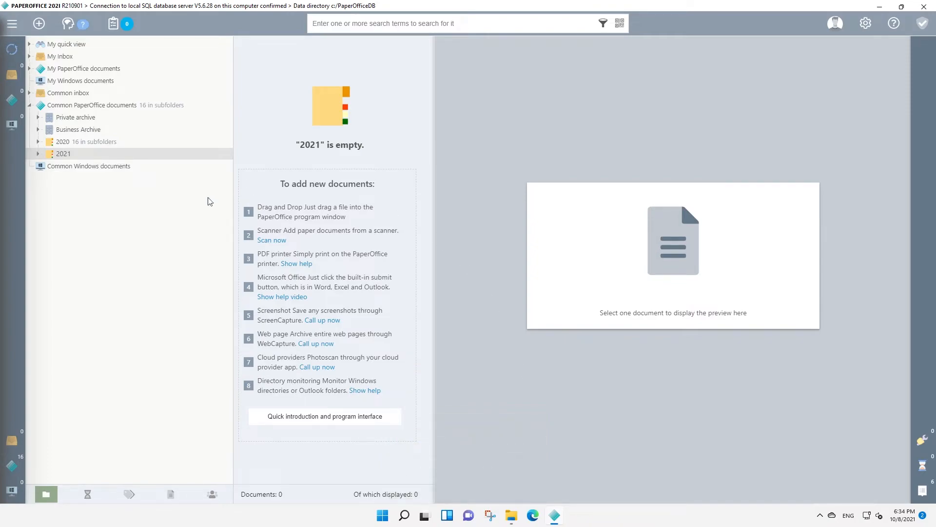
left_click(37, 154)
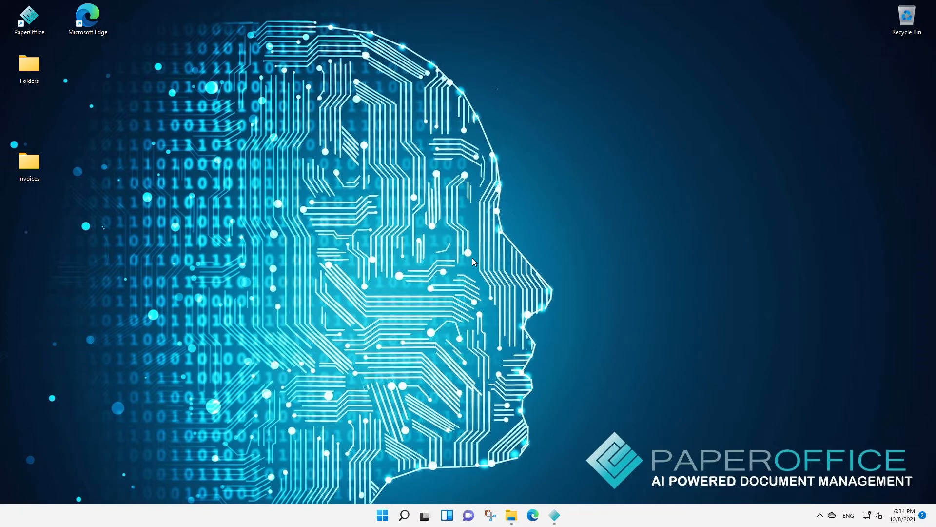
Switch to File Explorer and move the desktop folder Folders into C:\PaperOffice\lib\folder structures\en
left_click(512, 514)
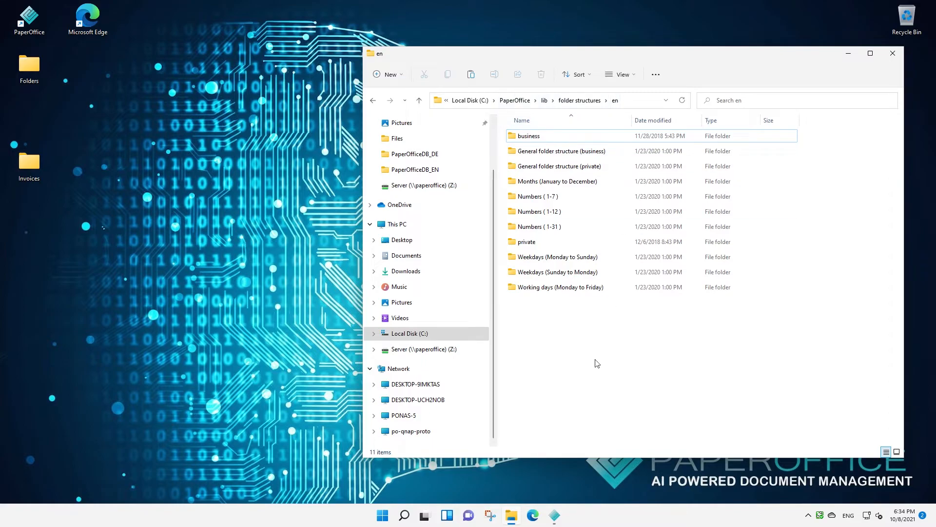
left_click_drag(47, 85, 569, 343)
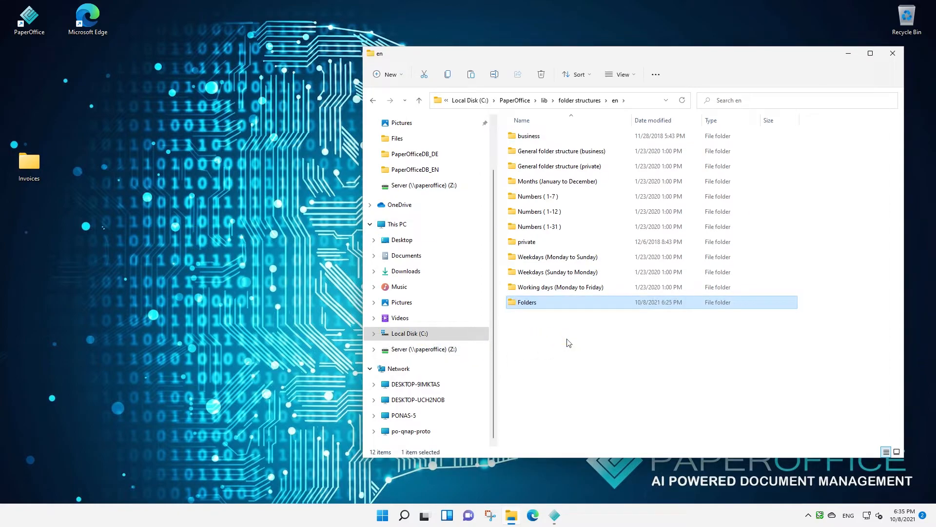
Inspect the moved Folders structure down to the 02 subfolder of KitchenFORme, and return to the en folder
double_click(529, 303)
double_click(534, 137)
double_click(522, 151)
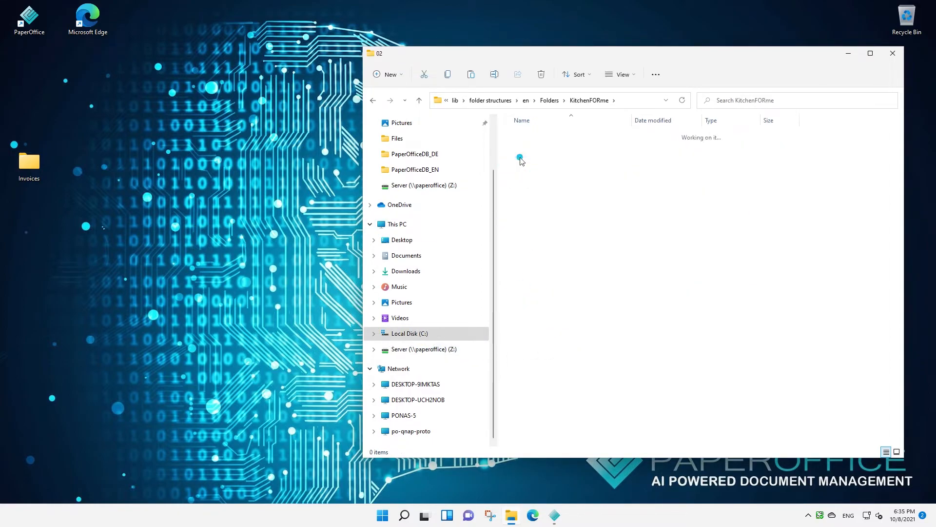
left_click(526, 100)
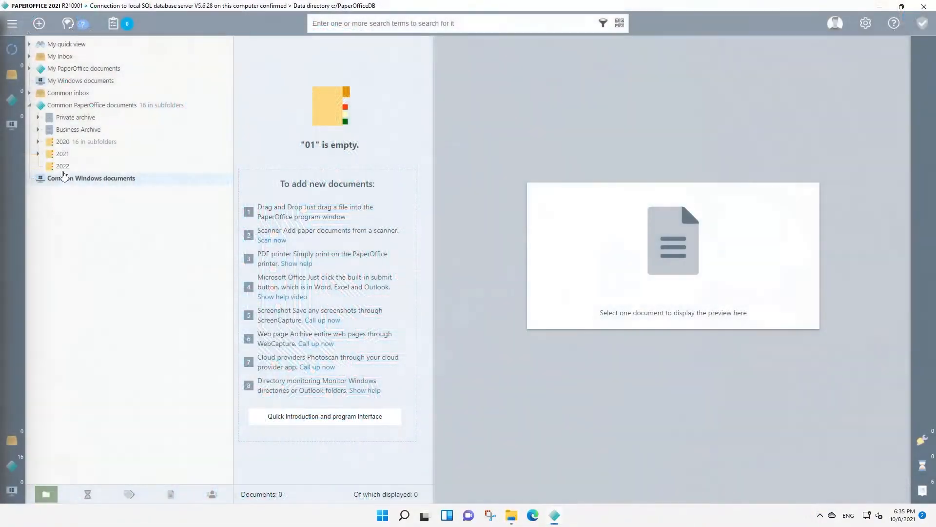
Start the import wizard for the 2022 folder and choose the predefined folder structure Folders as the data source
left_click(64, 166)
right_click(64, 165)
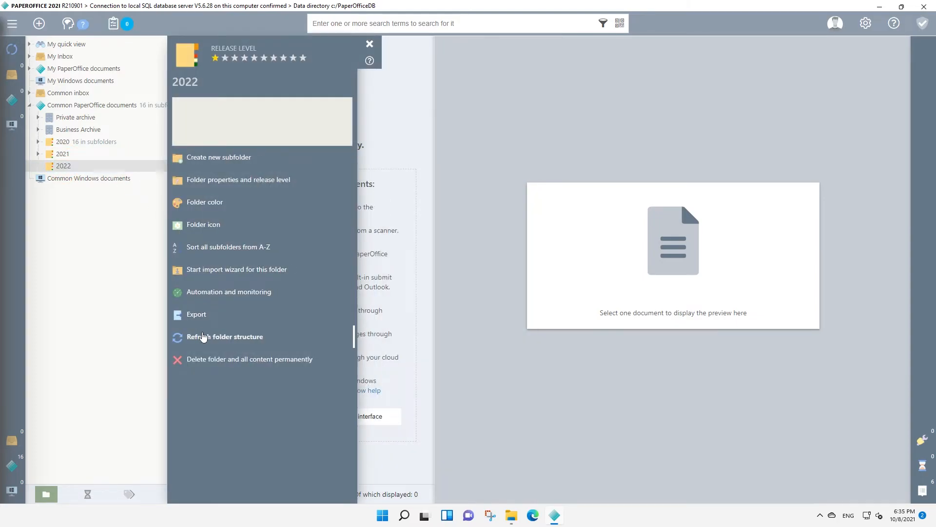
left_click(211, 270)
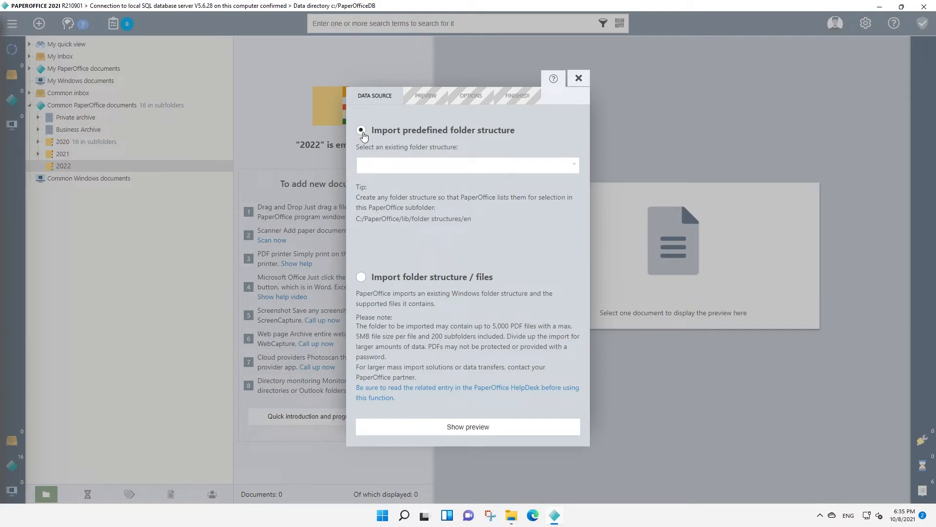
left_click(528, 167)
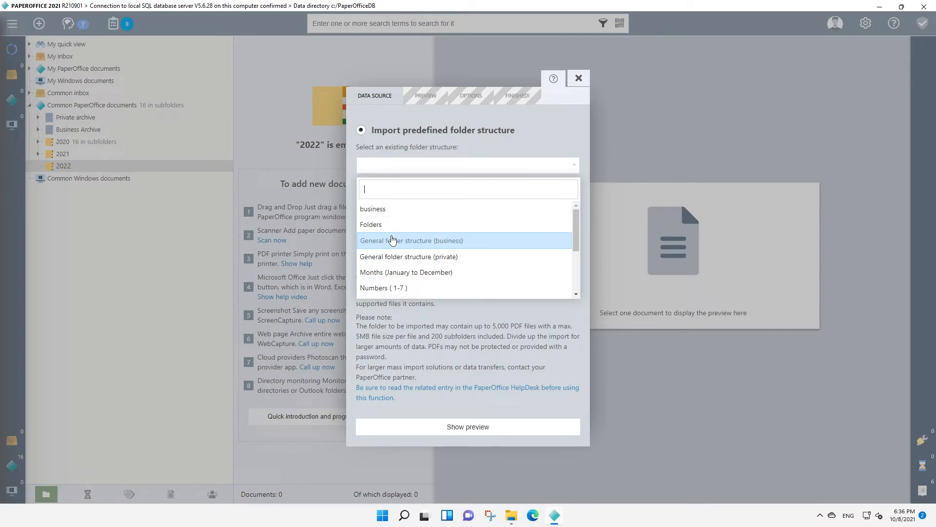
mouse_move(574, 225)
left_mouse_down()
mouse_move(576, 271)
mouse_move(579, 212)
left_mouse_up()
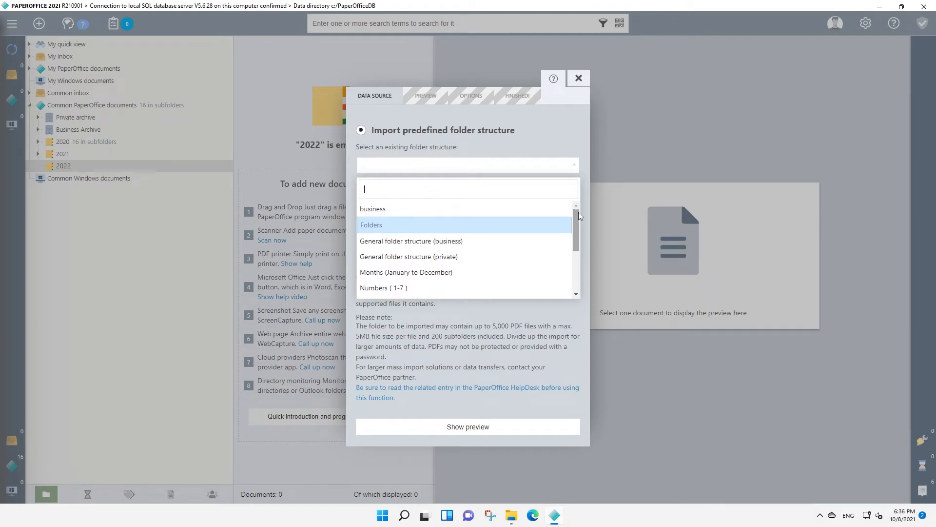
left_click(374, 228)
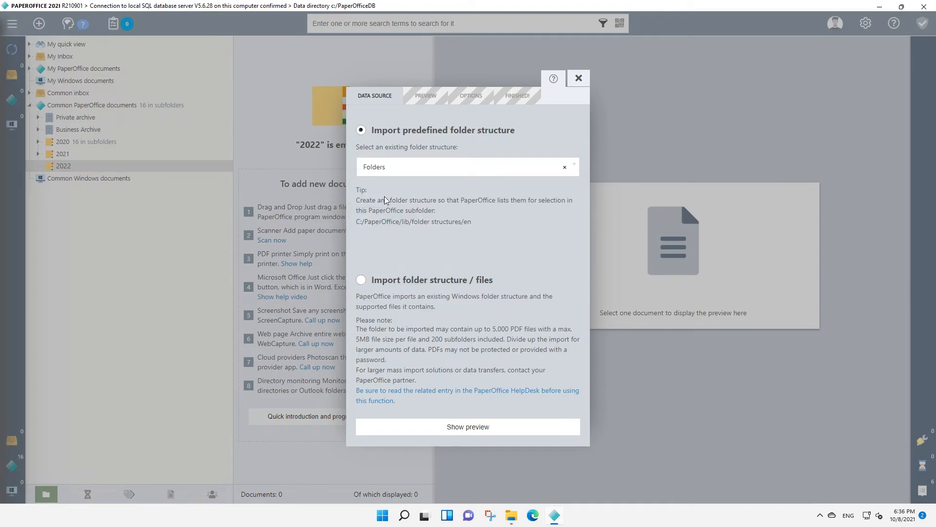
Preview and confirm the import of the Folders structure into 2022, and expand that folder to view its subfolders
left_click(505, 431)
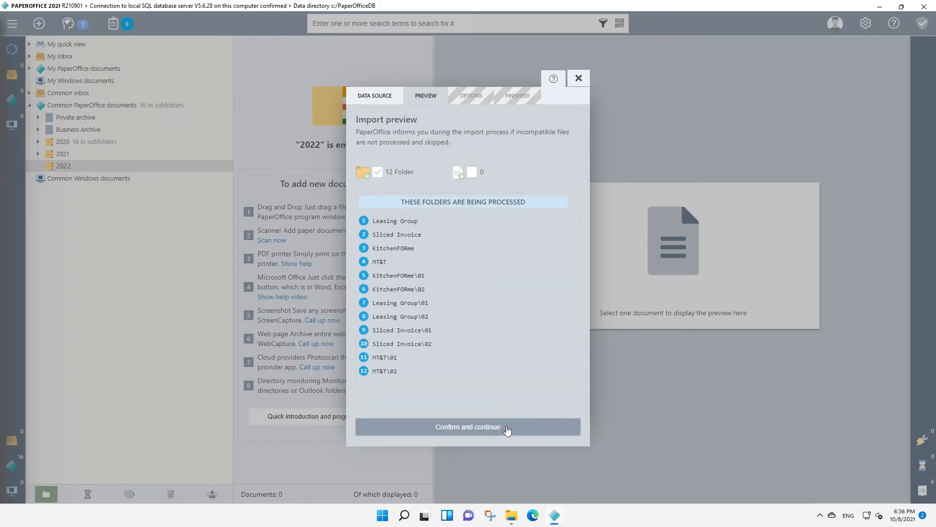
left_click(507, 429)
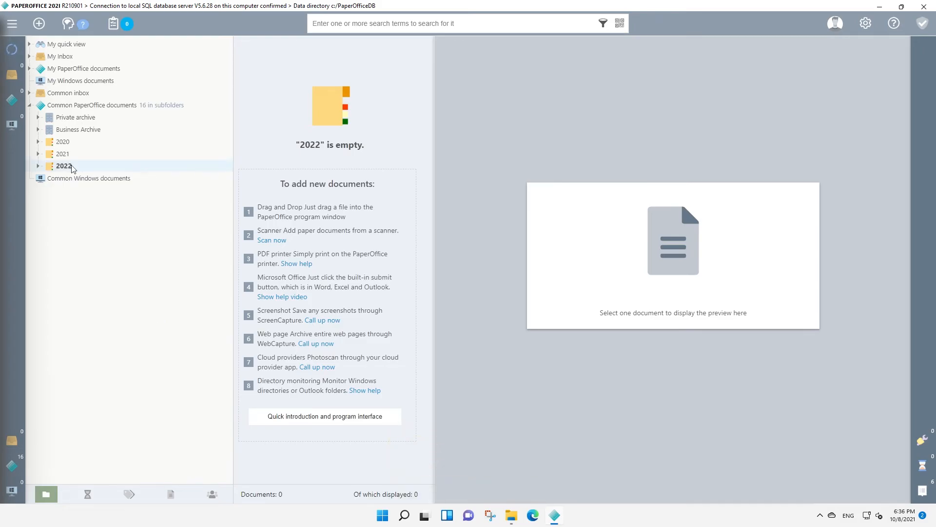
left_click(38, 166)
left_click(60, 179)
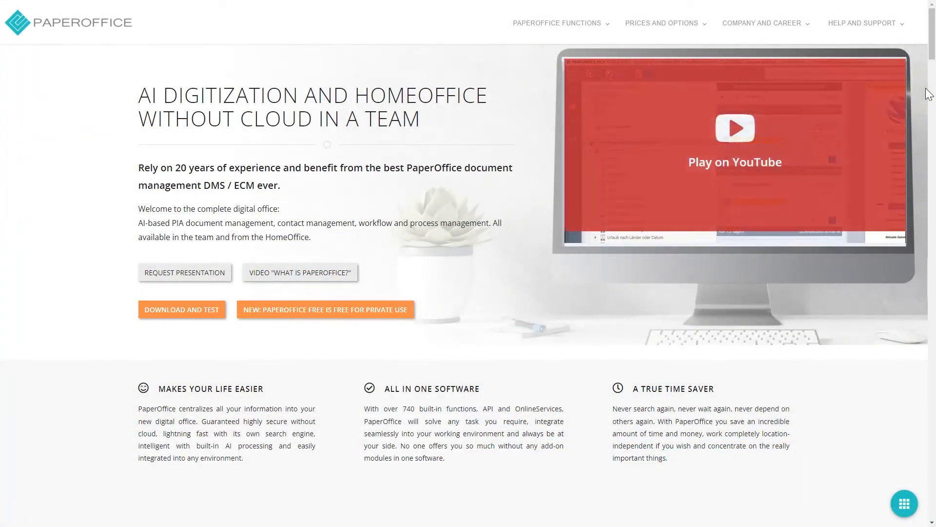
On the PaperOffice website, open the callback request form for questions before purchase and the calendar for the supporter's call date
scroll(933, 222, "down", 15)
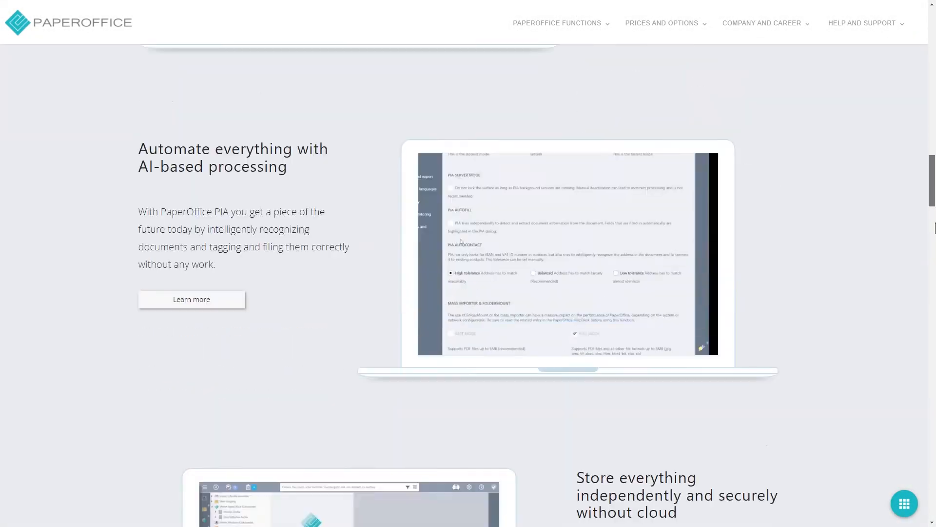
scroll(934, 222, "down", 20)
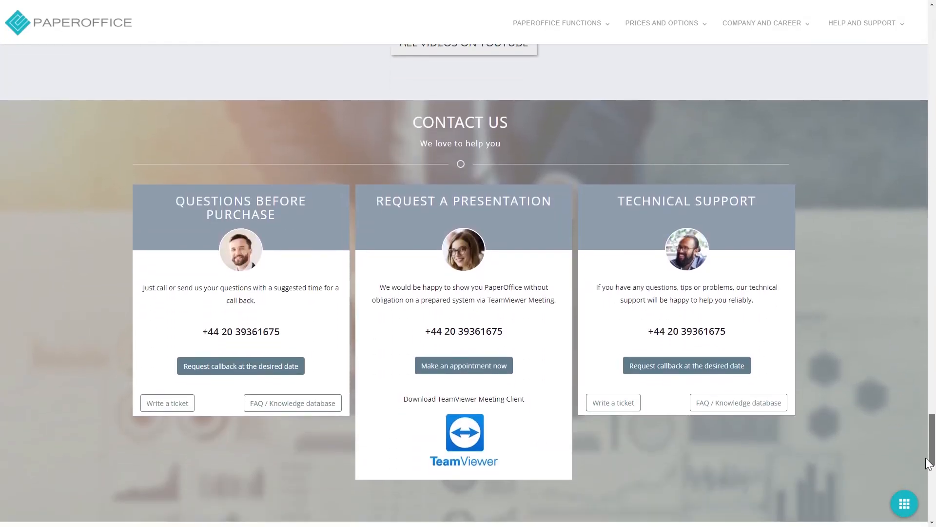
left_click_drag(926, 458, 925, 461)
left_click(284, 336)
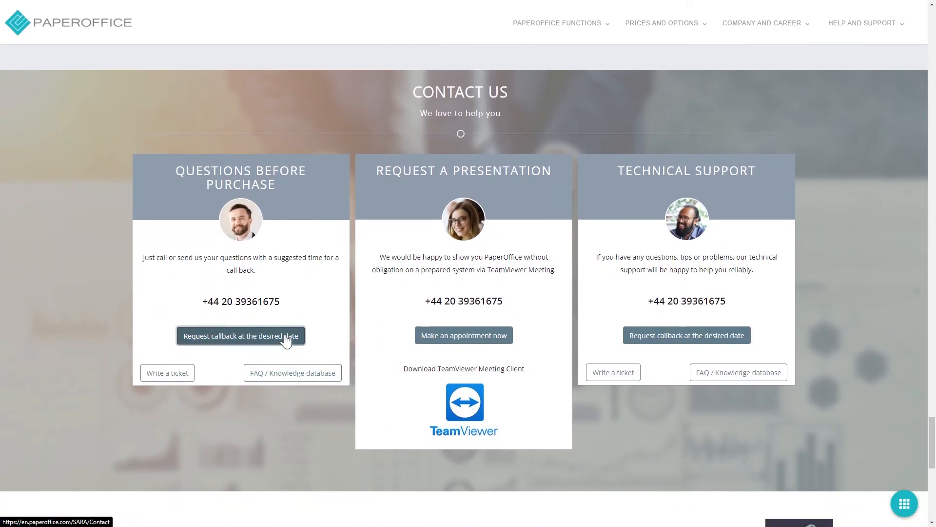
scroll(820, 289, "down", 5)
scroll(822, 305, "down", 2)
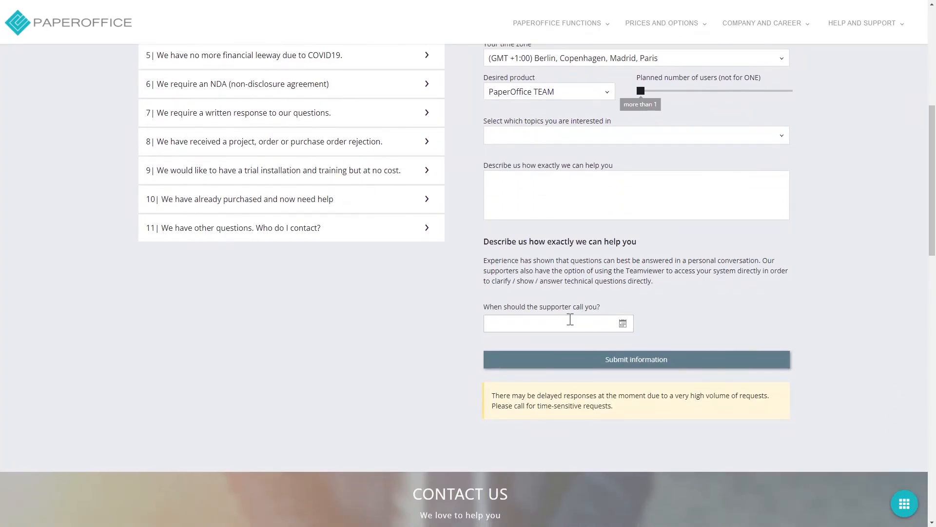
left_click(571, 323)
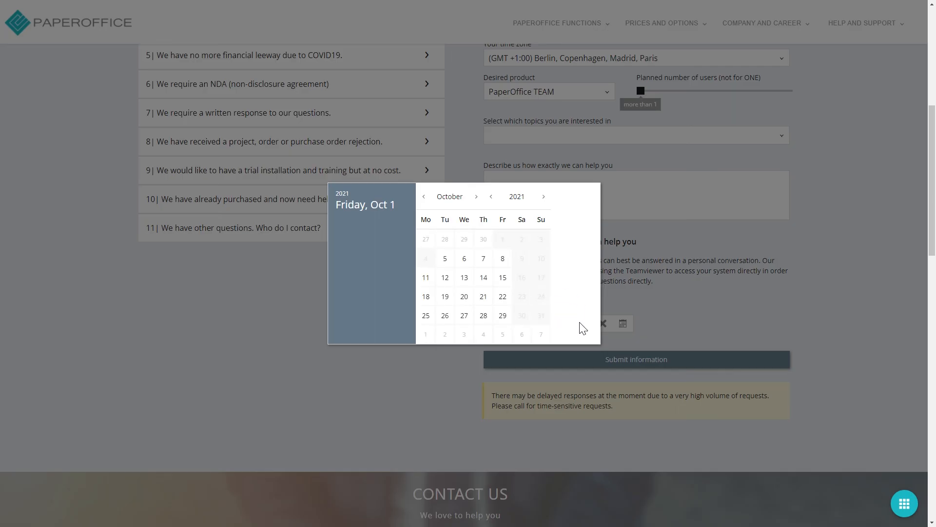